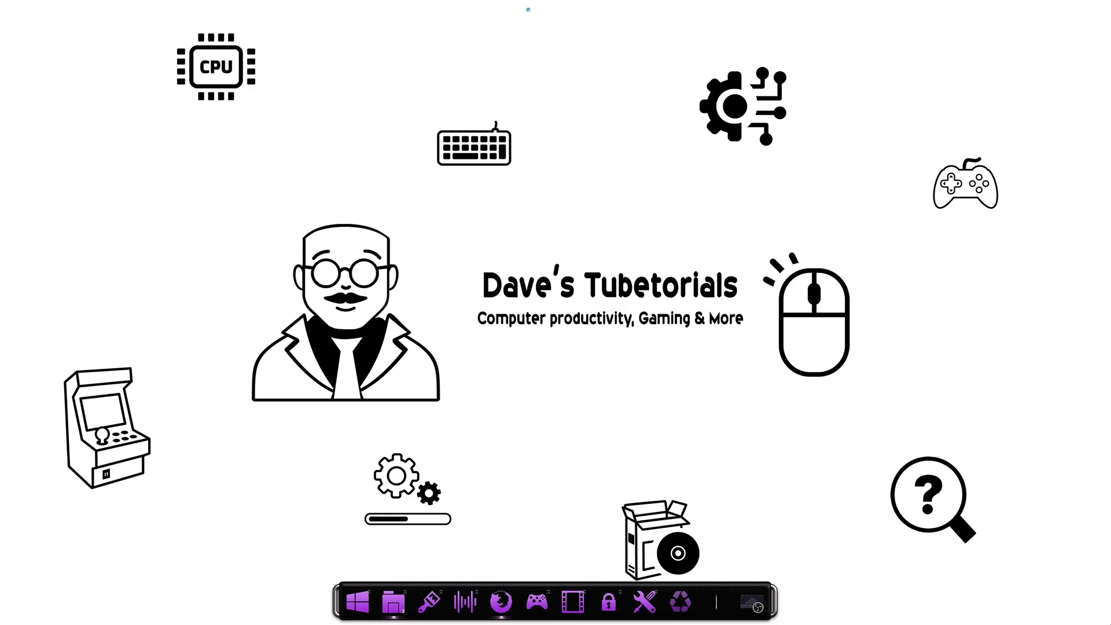
# Load the carpeludum.com/kega-fusion page in Firefox and scroll down to its download links.
pyautogui.click(501, 600)
pyautogui.click(436, 334)
pyautogui.write('https://www.carpeludum.com/kega-fusion/')
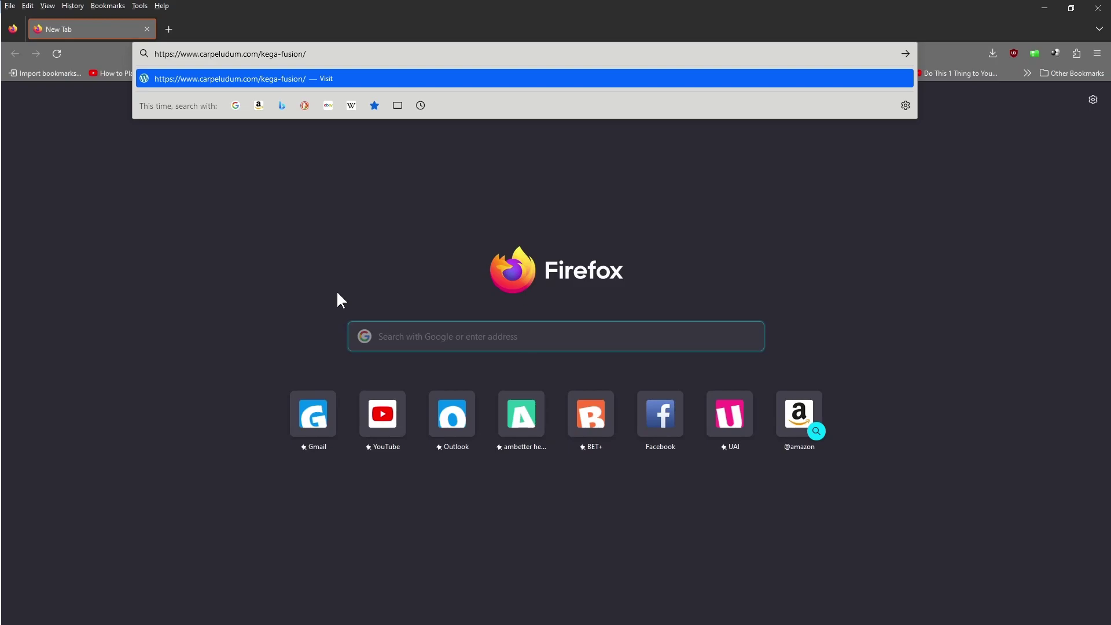
pyautogui.press('Return')
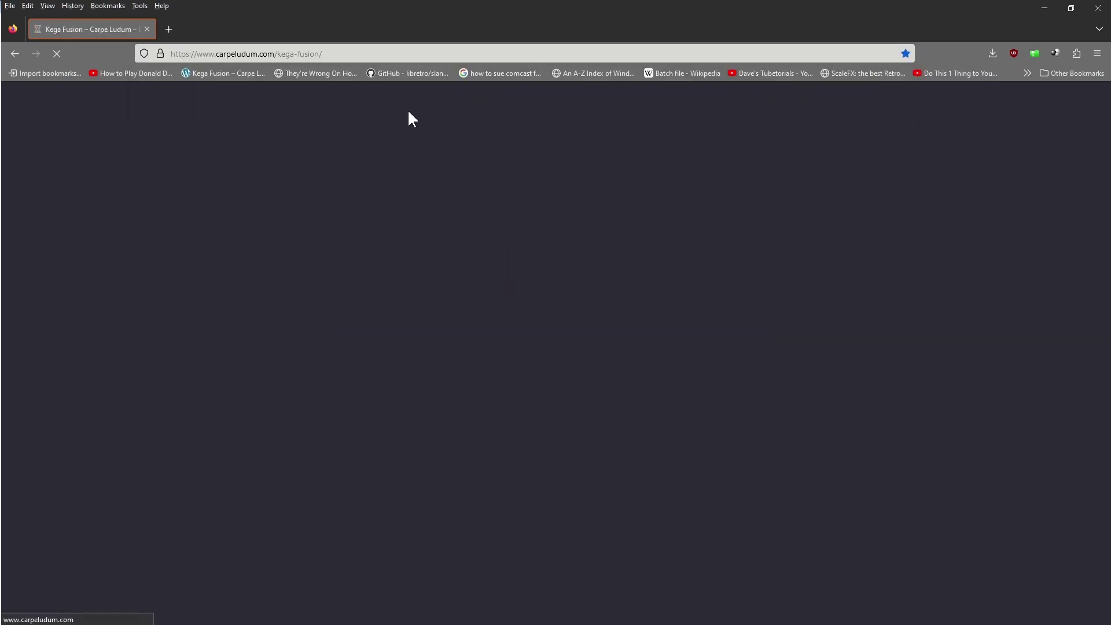
pyautogui.scroll(-6, 517, 372)
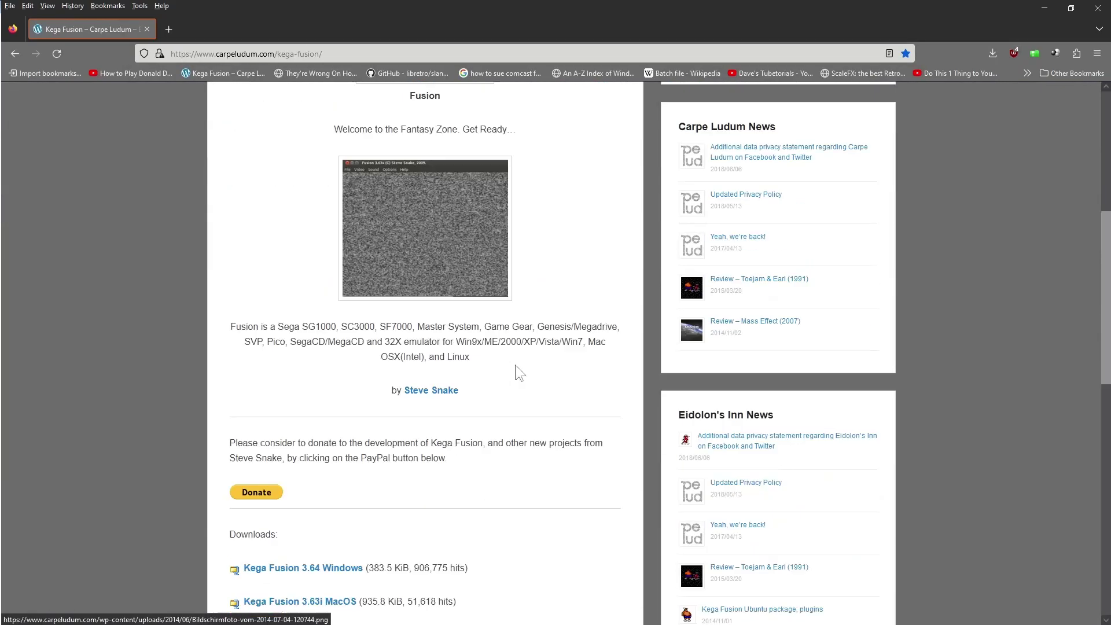
pyautogui.scroll(-3, 515, 364)
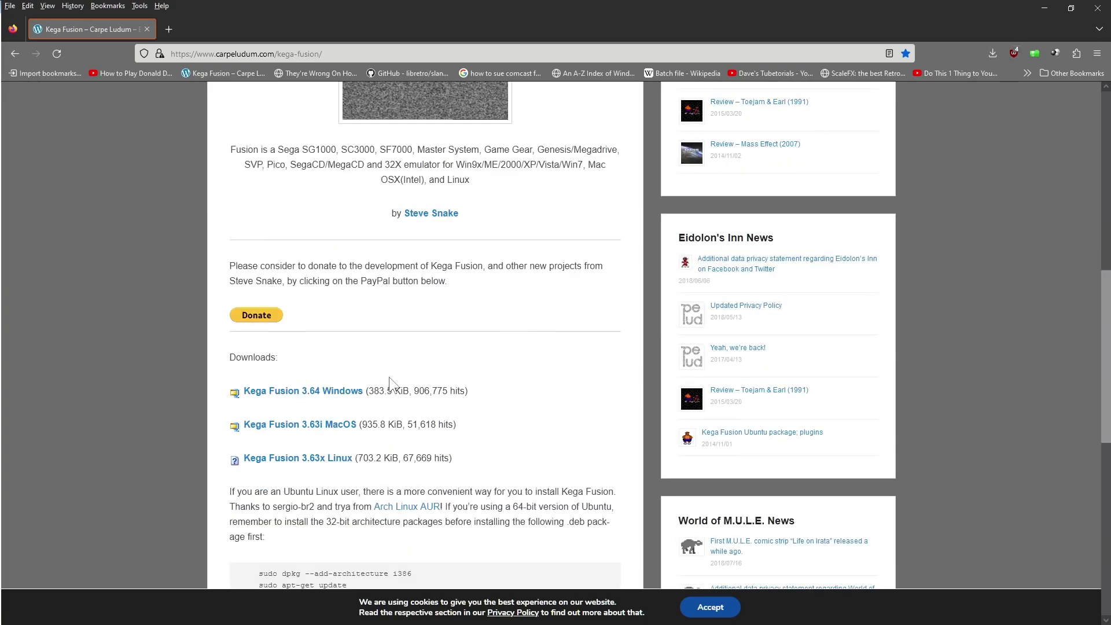
pyautogui.scroll(-2, 350, 315)
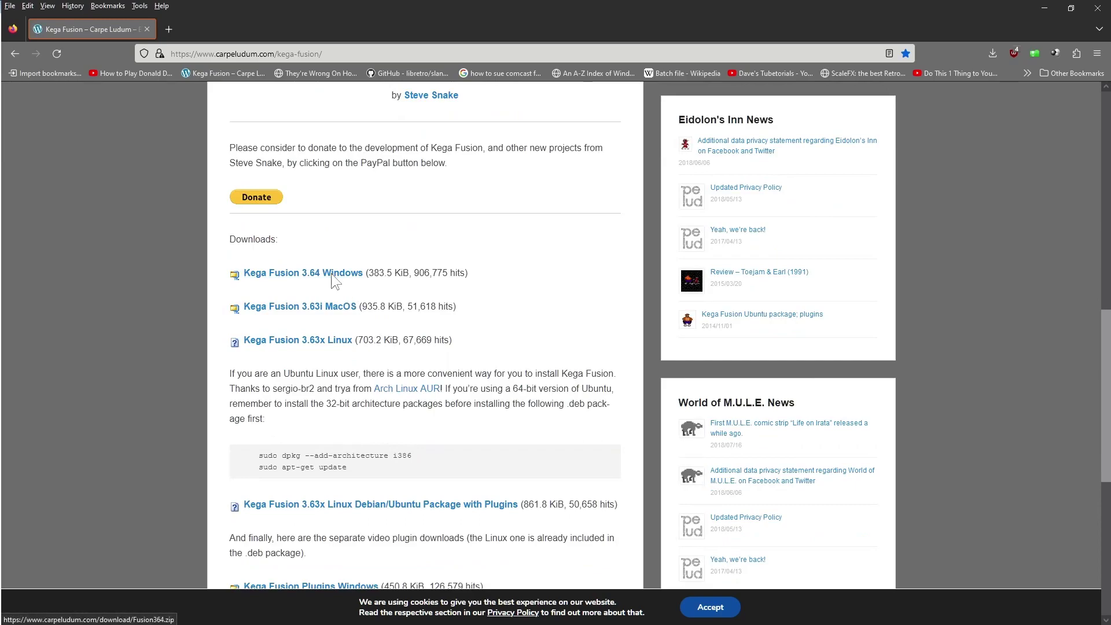
# Try the Kega Fusion 3.64 Windows link, cancel the save dialog, and minimize Firefox.
pyautogui.click(331, 274)
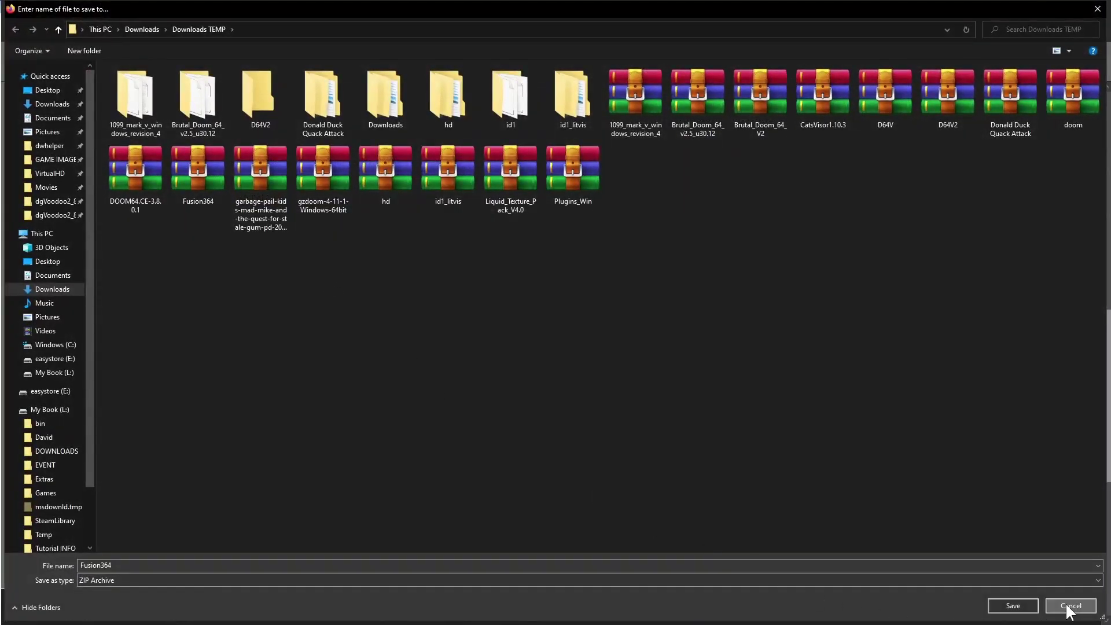
pyautogui.click(1069, 606)
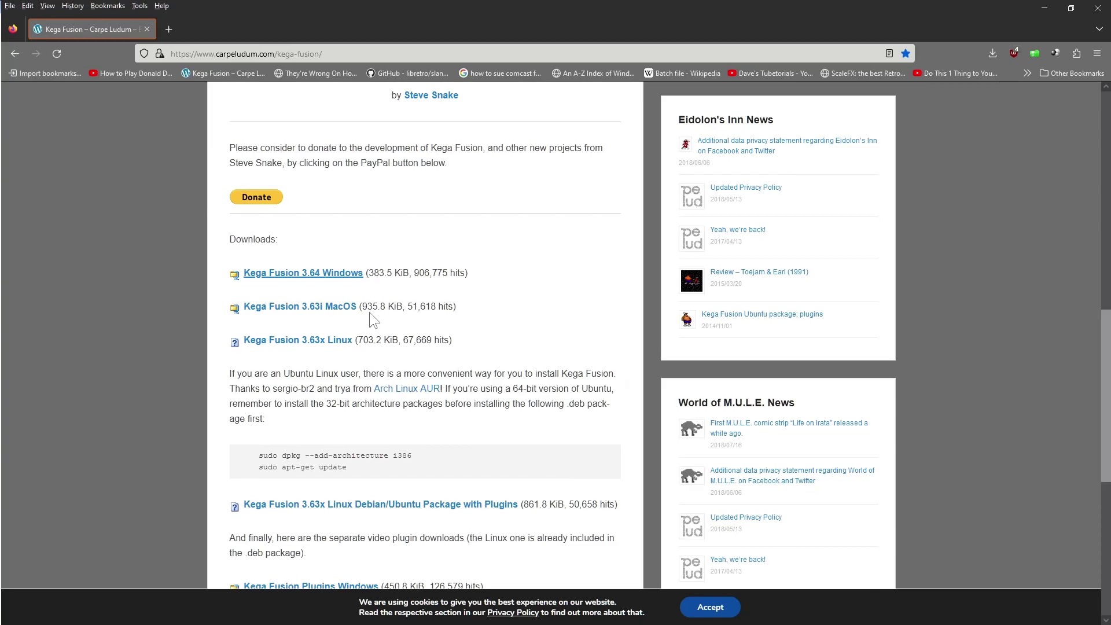
pyautogui.scroll(-5, 353, 312)
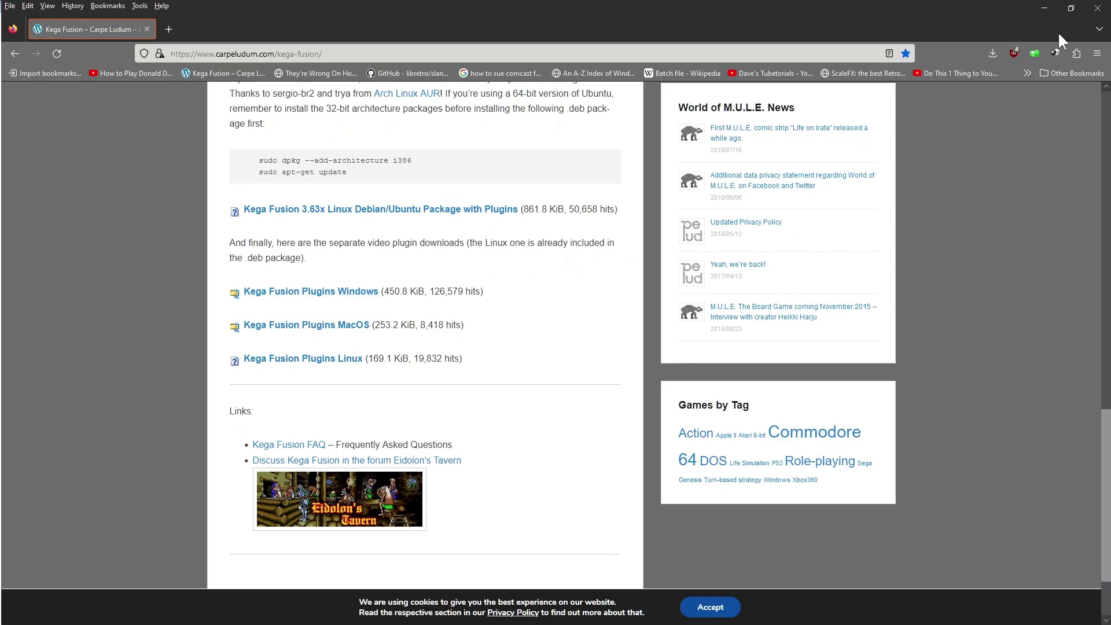
pyautogui.click(1043, 6)
# Extract the Fusion364 archive in Downloads to a Fusion364 folder with WinRAR.
pyautogui.moveTo(394, 603)
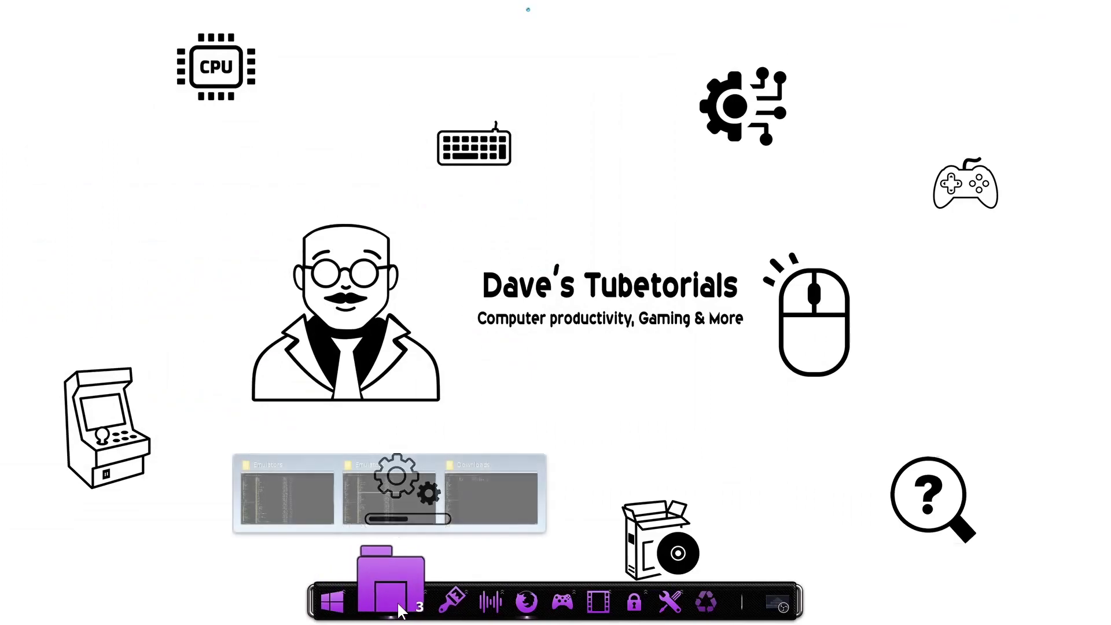
pyautogui.click(480, 505)
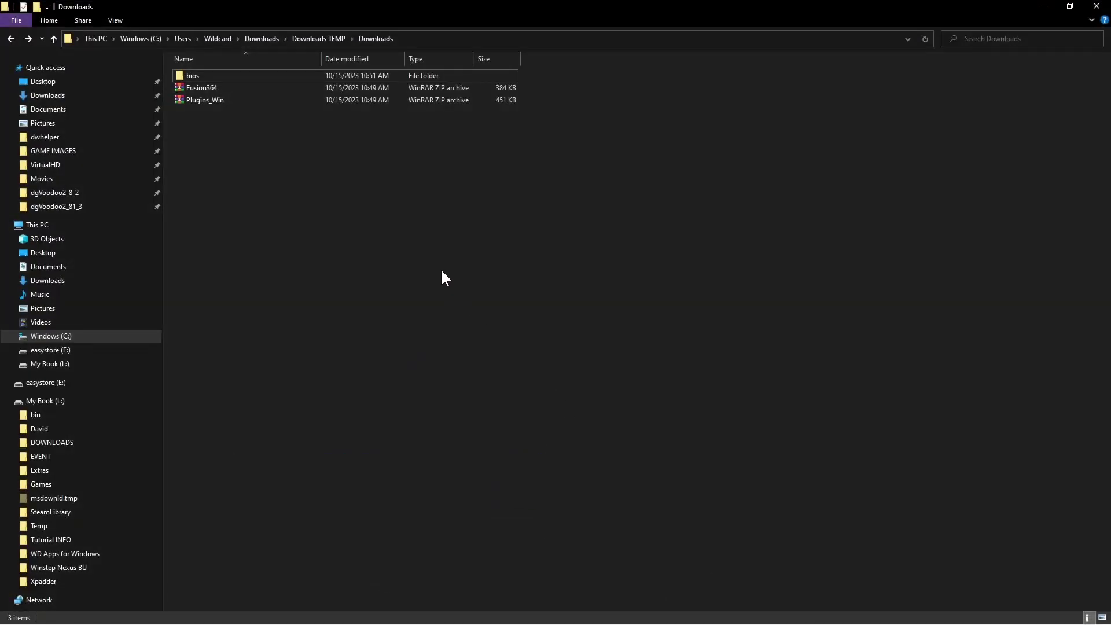
pyautogui.rightClick(209, 91)
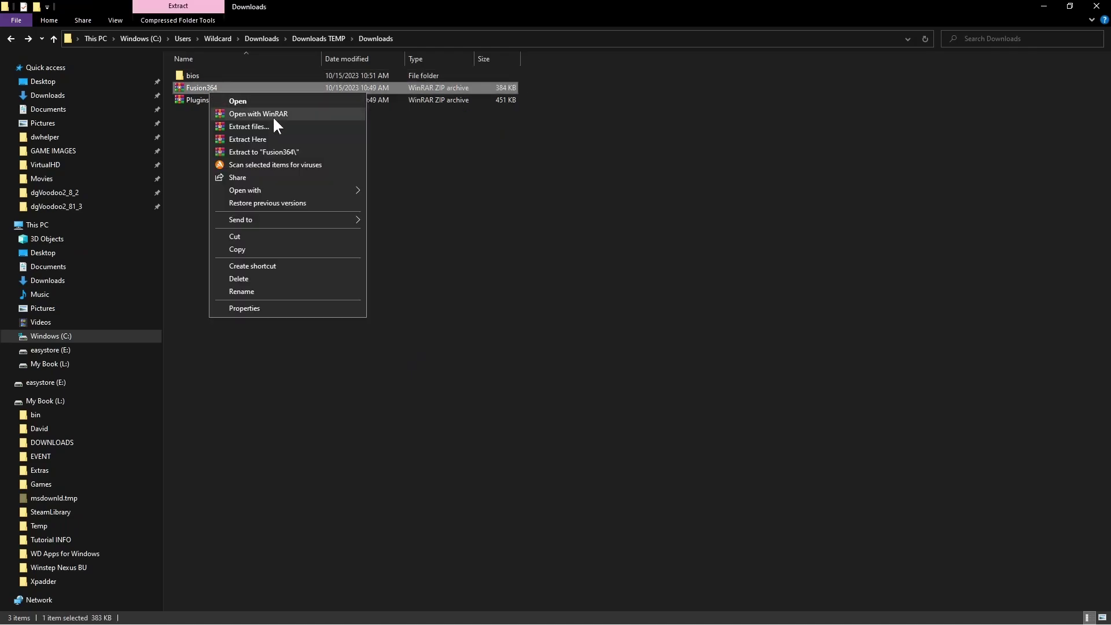
pyautogui.click(275, 152)
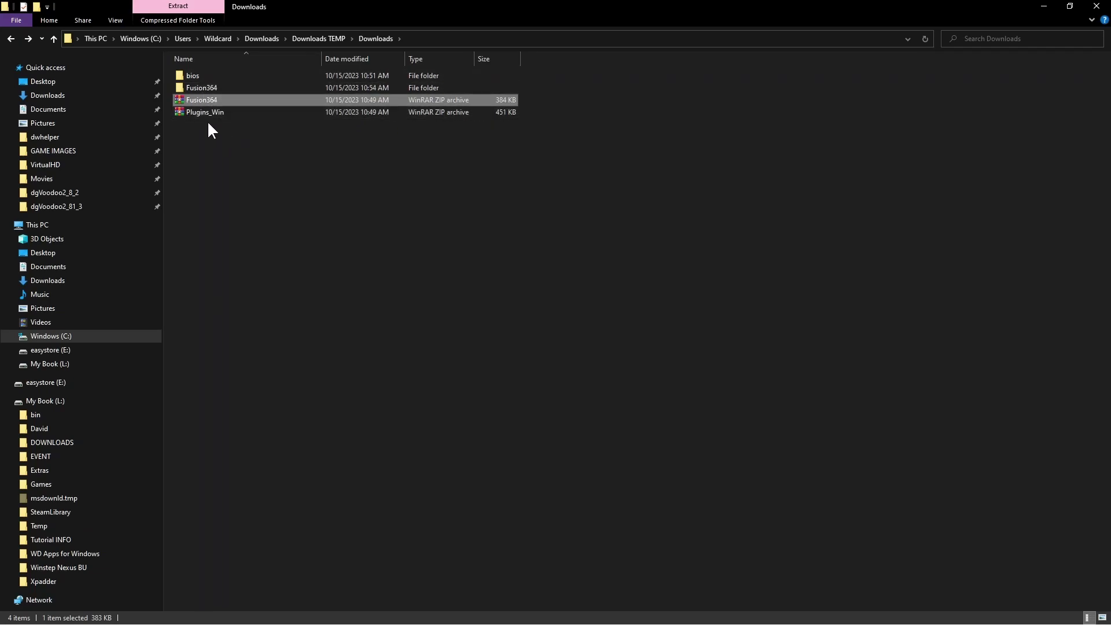
# Extract the Plugins_Win archive to its own Plugins_Win folder and select it.
pyautogui.rightClick(208, 110)
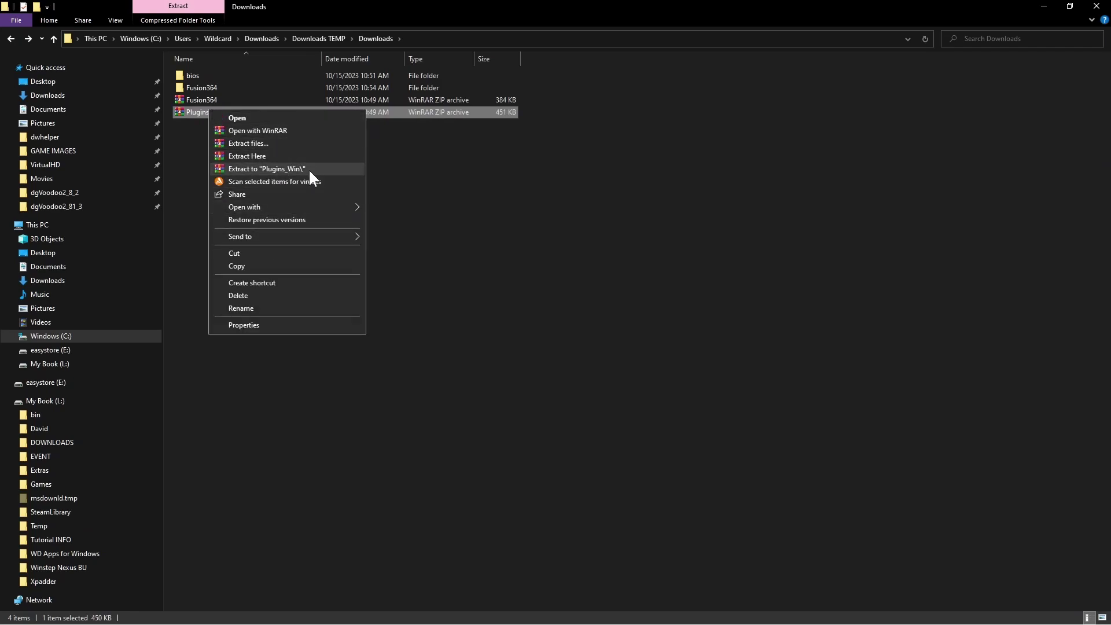
pyautogui.click(286, 168)
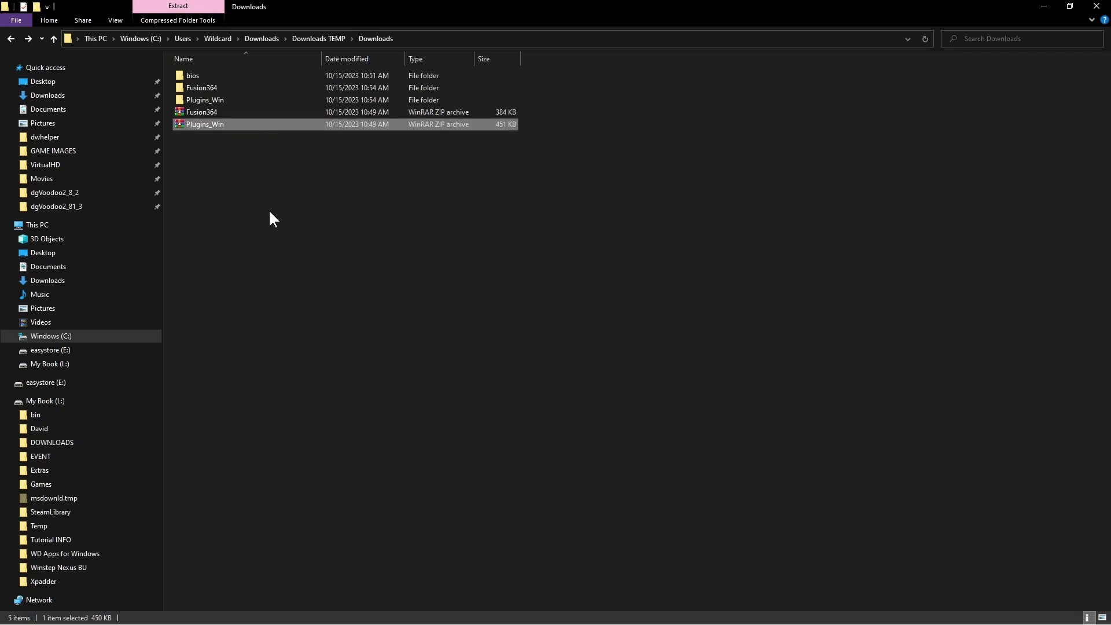
pyautogui.click(207, 99)
# Browse into Plugins_Win and select its Plugins folder to copy.
pyautogui.doubleClick(212, 102)
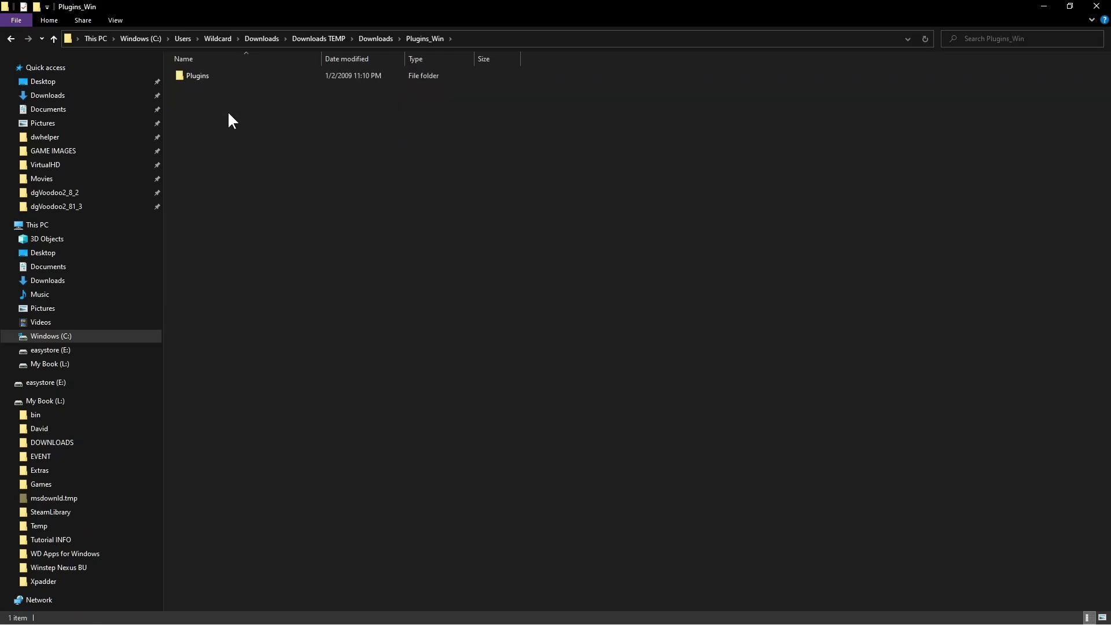
pyautogui.doubleClick(196, 77)
pyautogui.hotkey('ctrl', 'a')
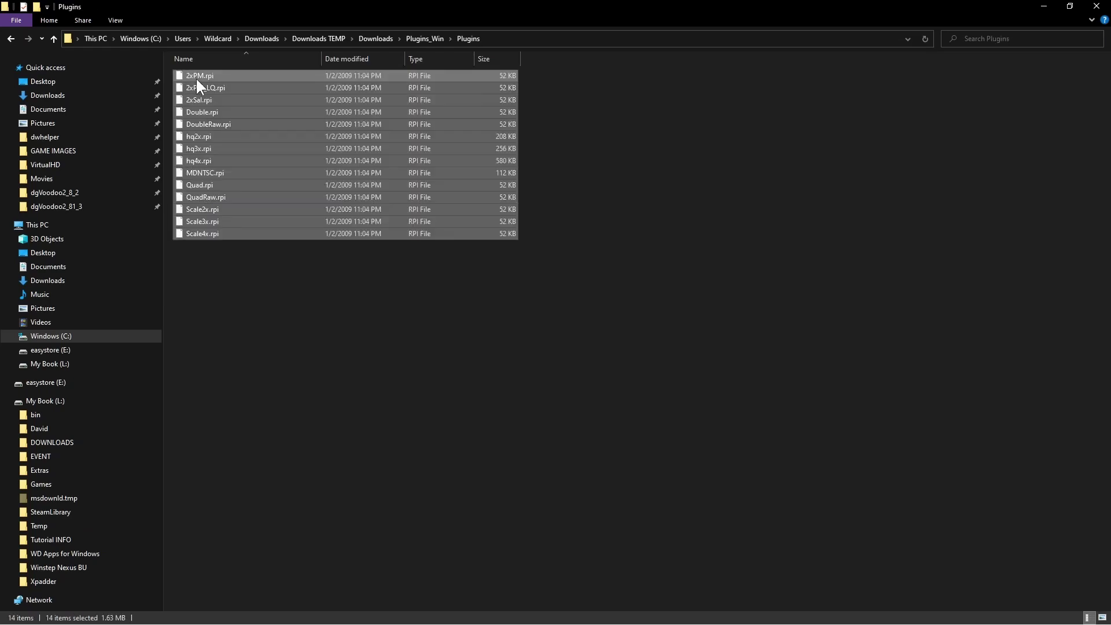
pyautogui.doubleClick(10, 38)
pyautogui.click(317, 240)
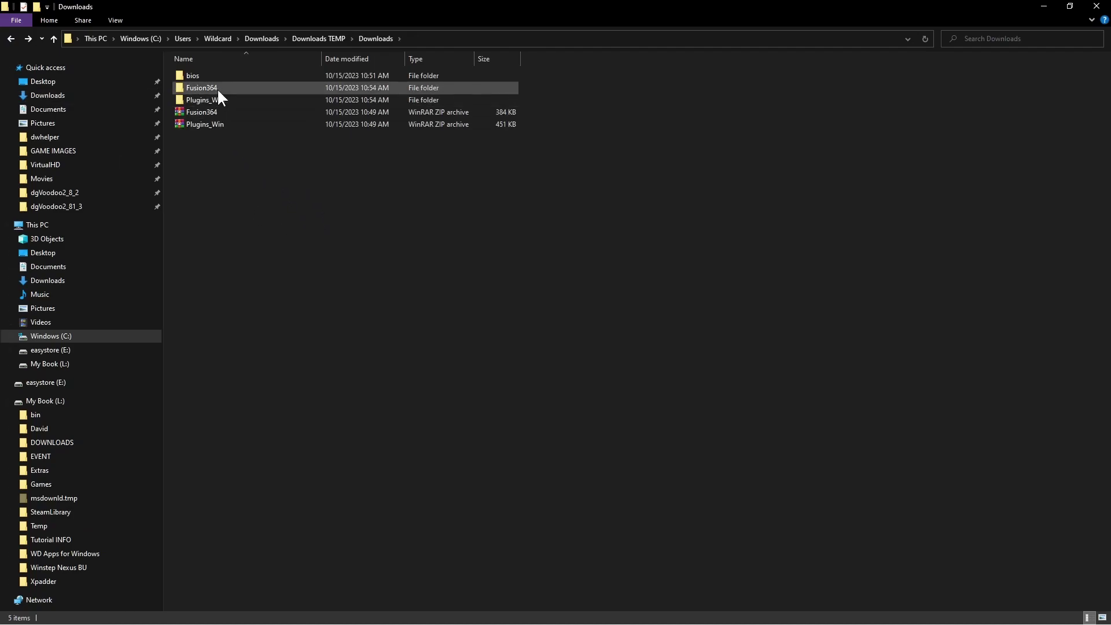
pyautogui.click(223, 98)
pyautogui.doubleClick(223, 100)
pyautogui.doubleClick(201, 75)
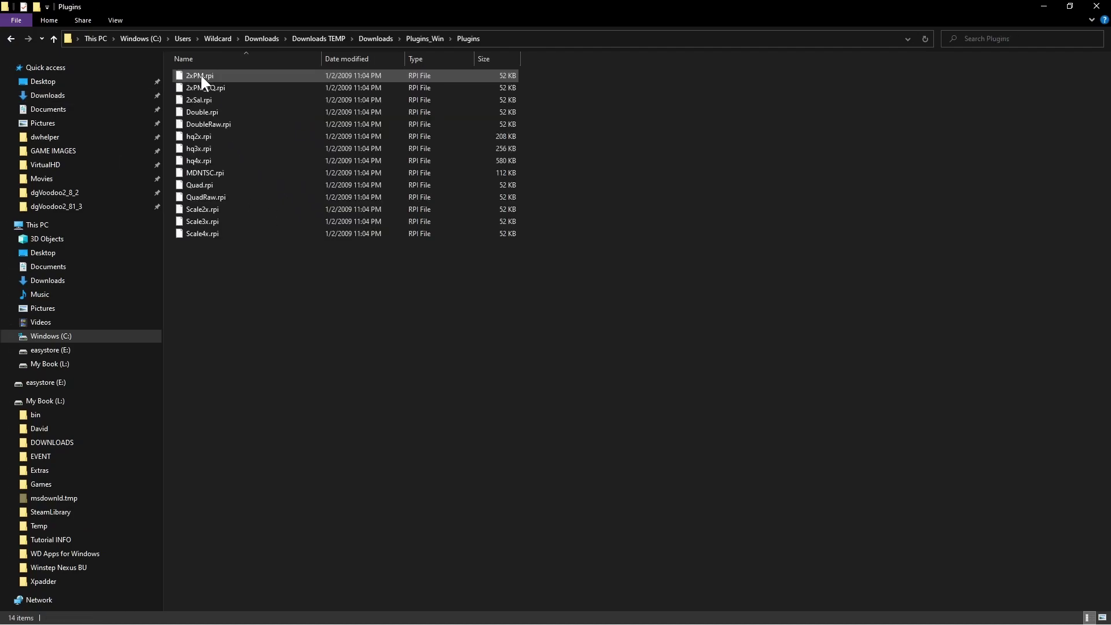
pyautogui.click(11, 38)
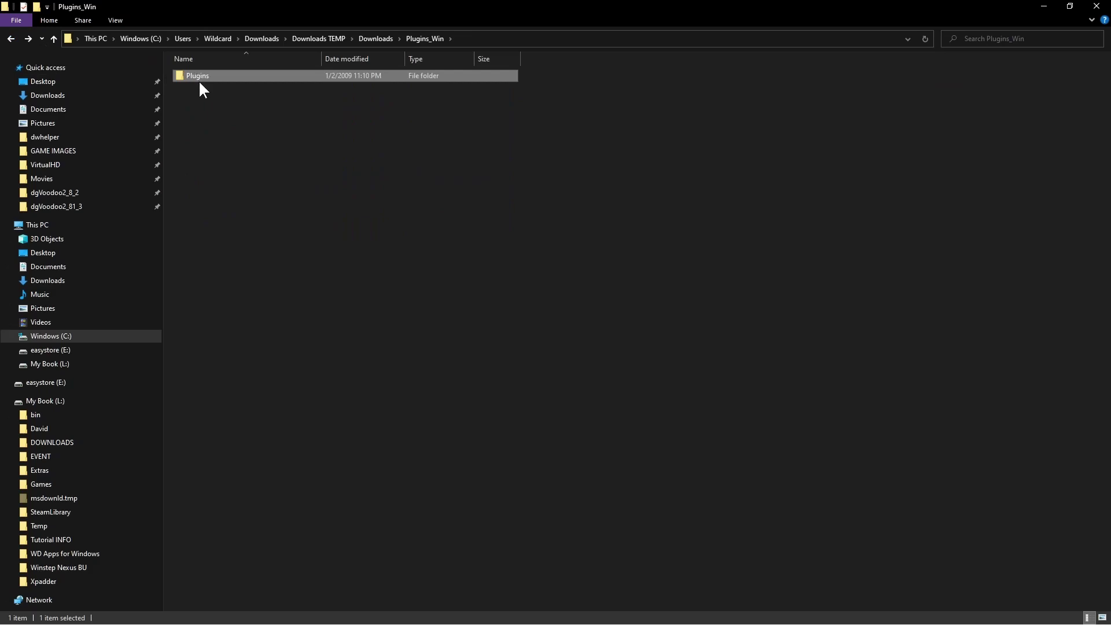
pyautogui.click(194, 80)
# Paste the Plugins folder into the inner Fusion364 folder.
pyautogui.click(11, 38)
pyautogui.doubleClick(202, 86)
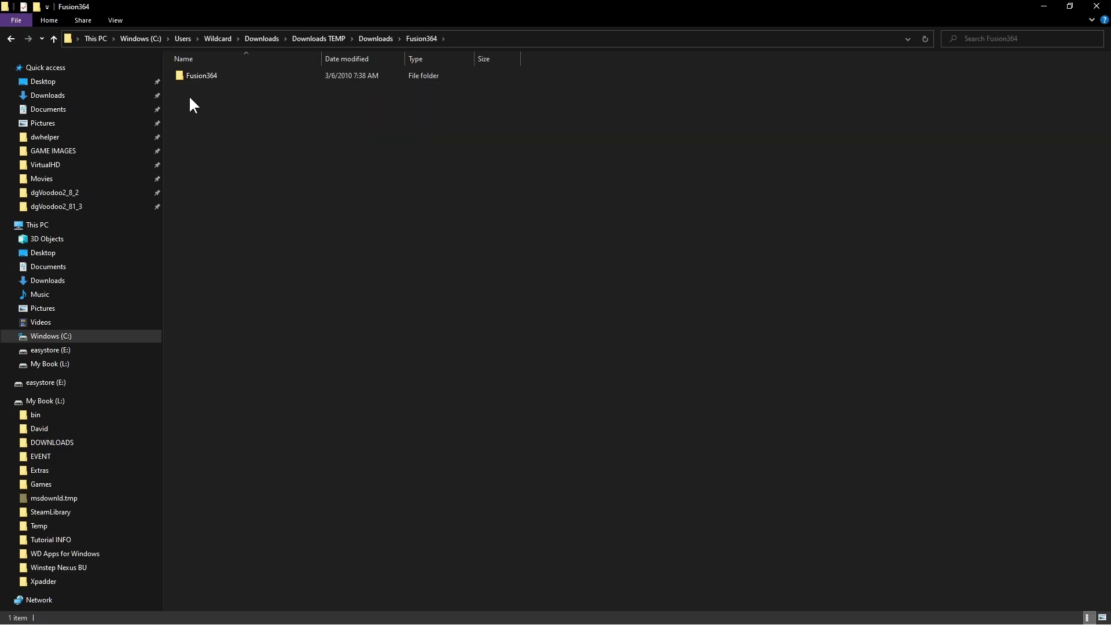
pyautogui.doubleClick(206, 76)
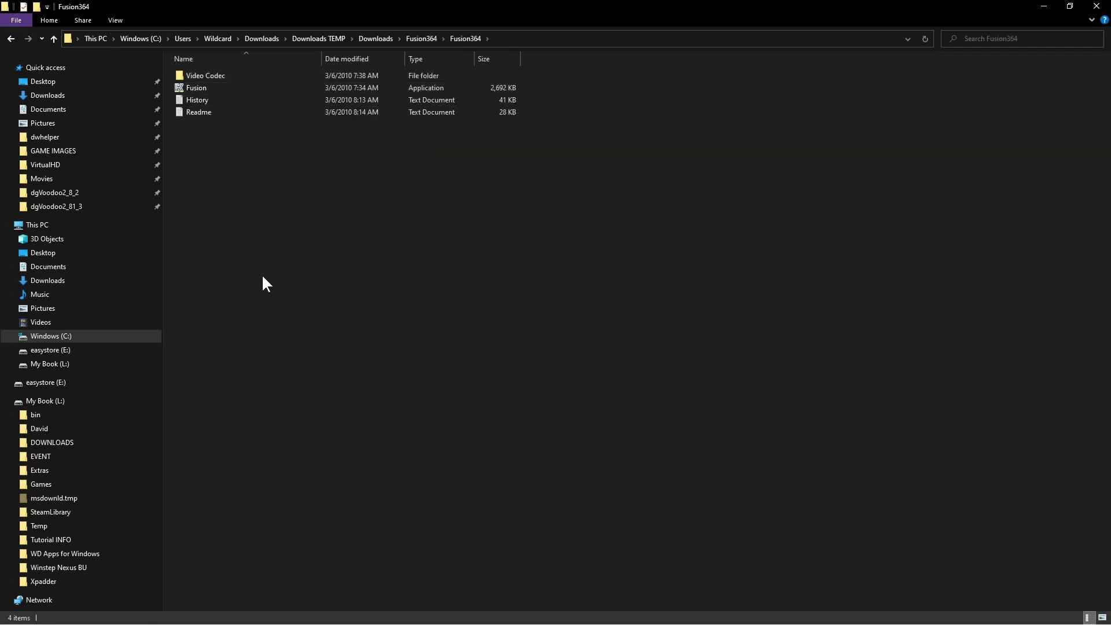
pyautogui.hotkey('ctrl', 'v')
pyautogui.click(432, 336)
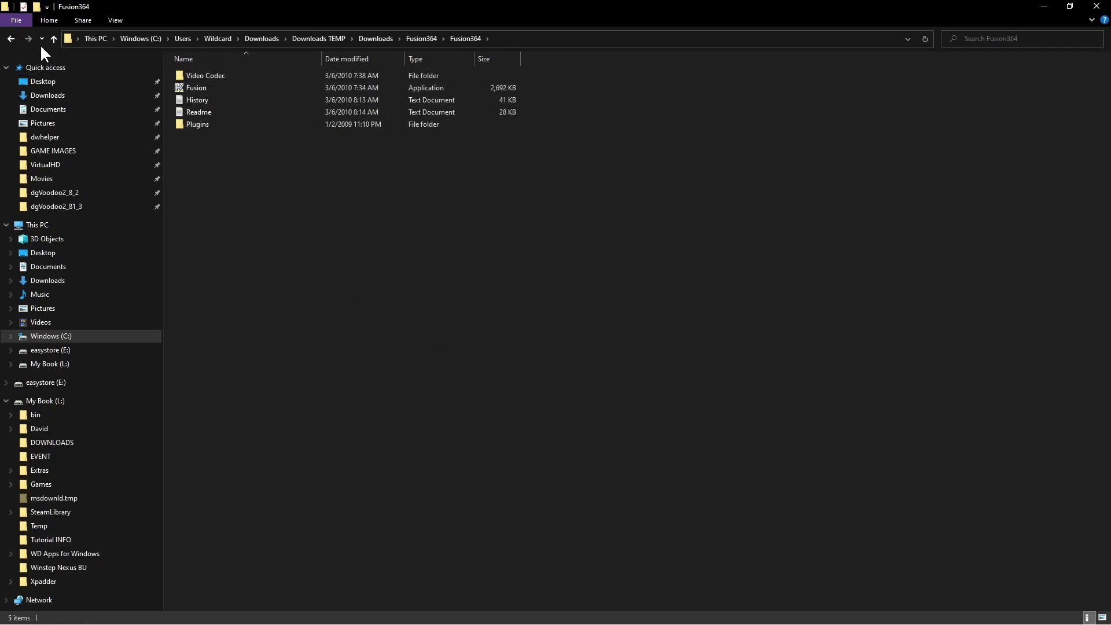
# Return to Downloads and delete the Fusion364 and Plugins_Win ZIP archives together.
pyautogui.click(12, 38)
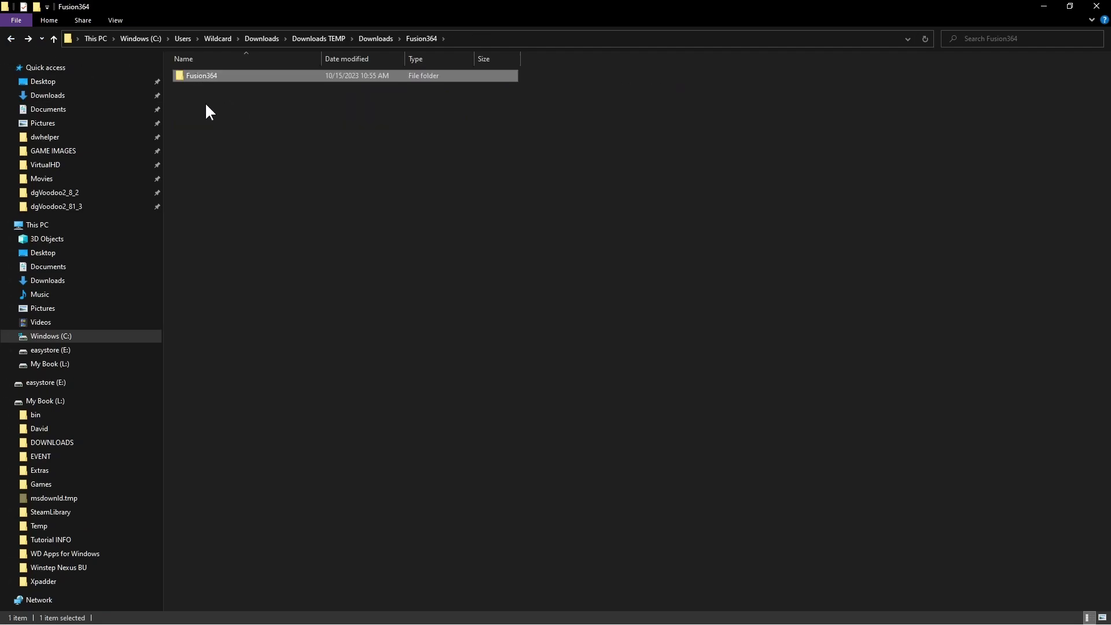
pyautogui.click(11, 38)
pyautogui.click(433, 420)
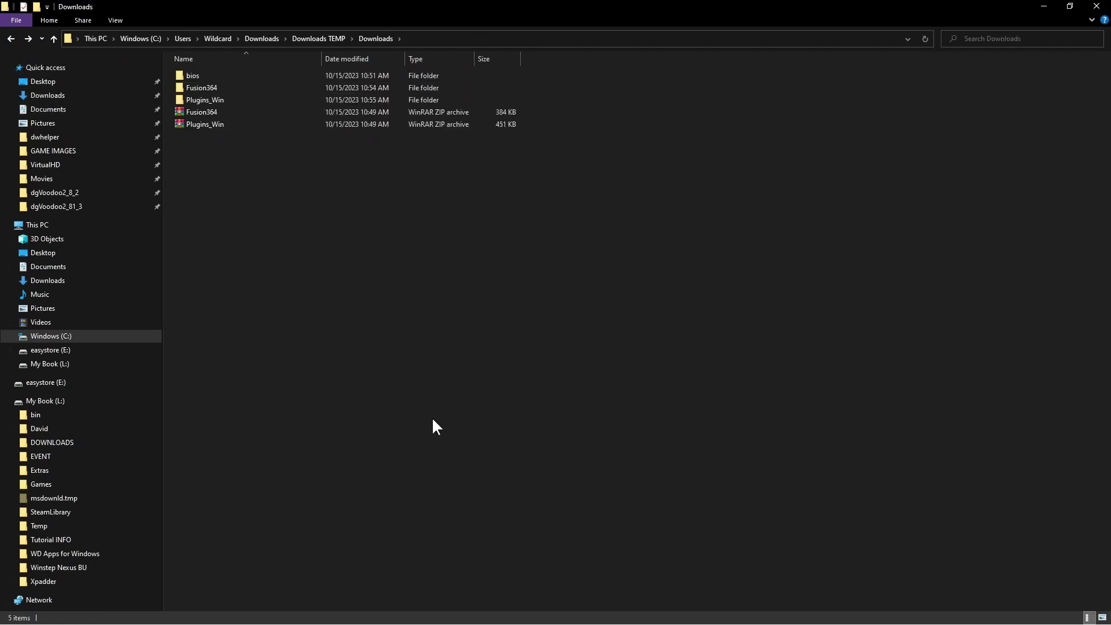
pyautogui.doubleClick(216, 88)
pyautogui.click(11, 38)
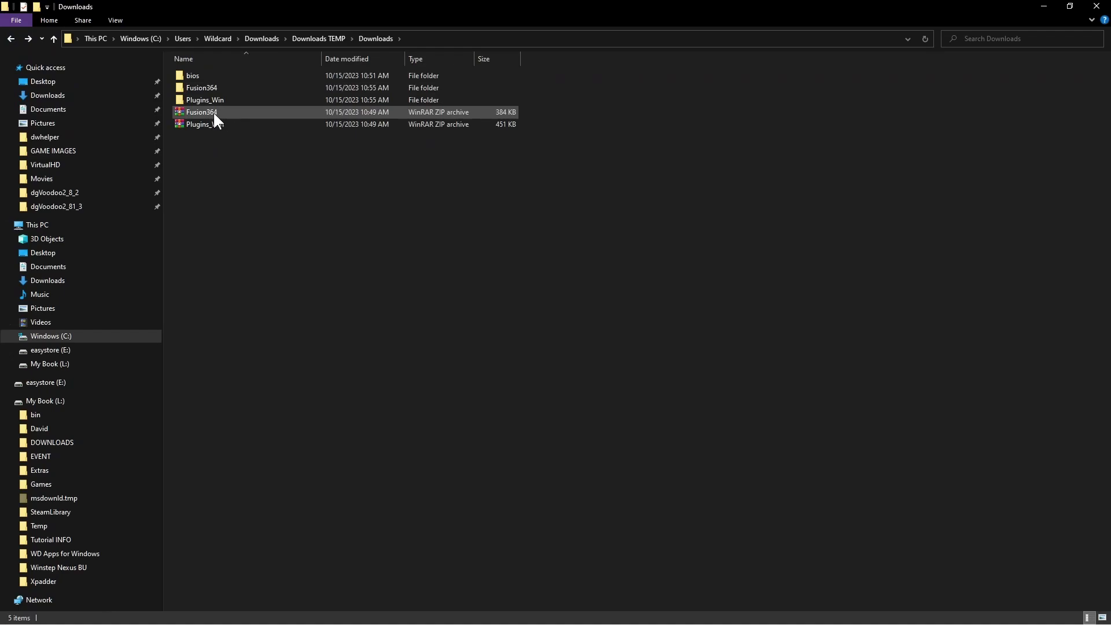
pyautogui.click(209, 112)
pyautogui.keyDown('shift'); pyautogui.click(208, 123); pyautogui.keyUp('shift')
pyautogui.press('Delete')
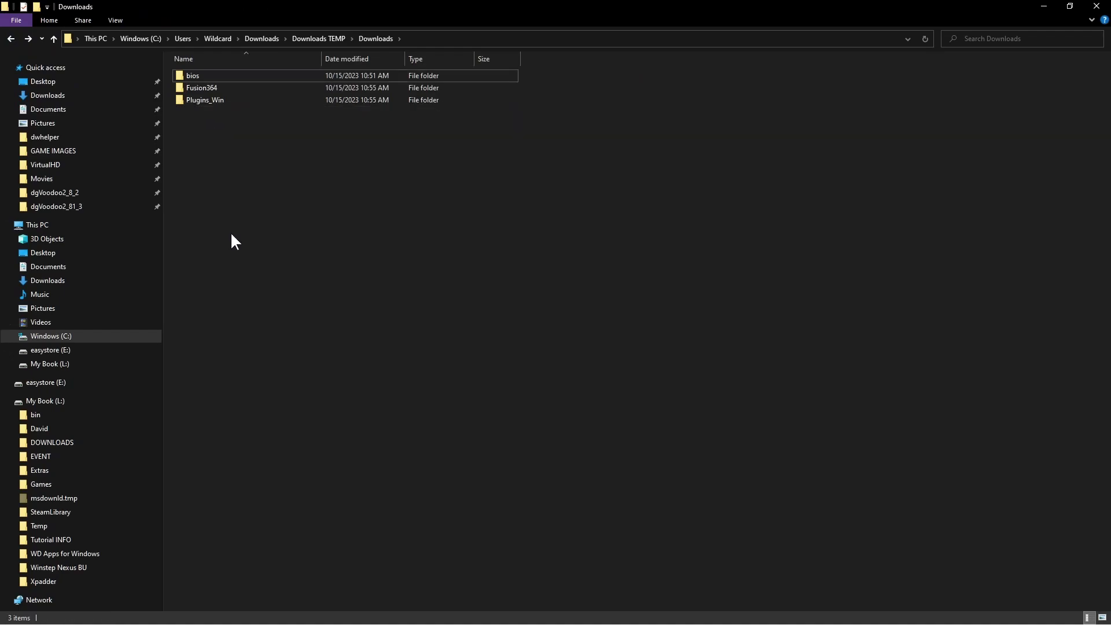
# Look through the bios folder in Downloads, then return to Downloads.
pyautogui.doubleClick(200, 75)
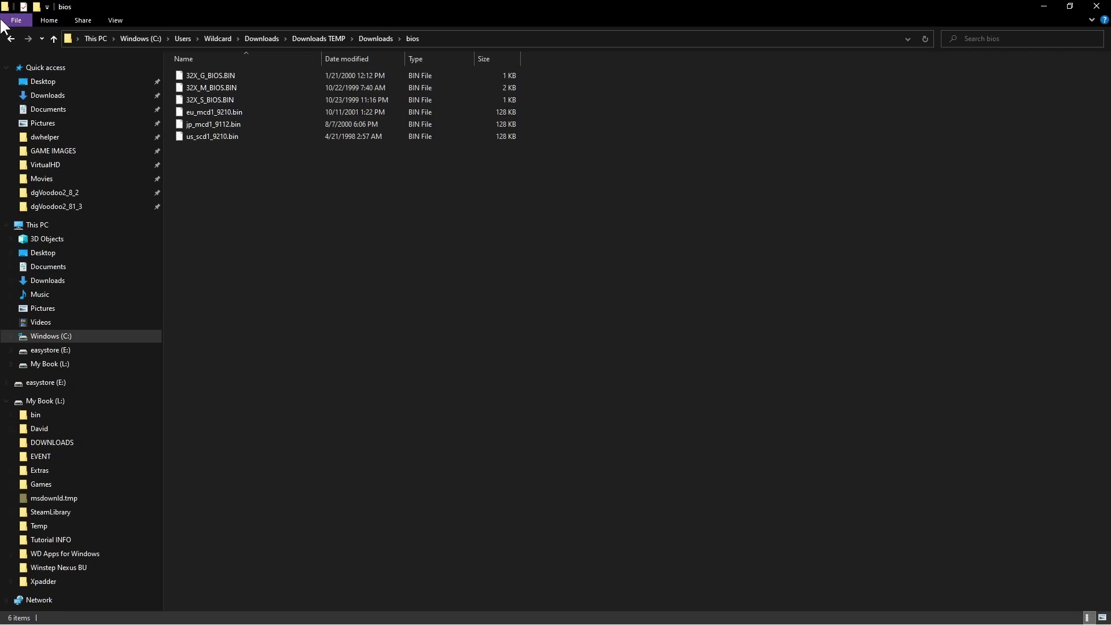
pyautogui.click(10, 38)
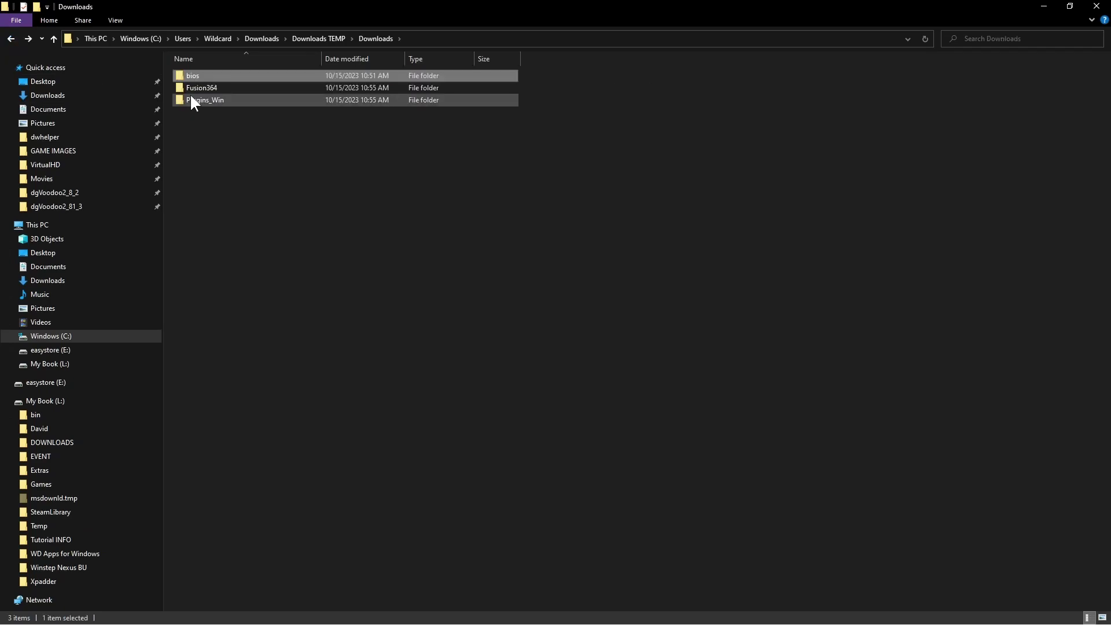
pyautogui.doubleClick(196, 77)
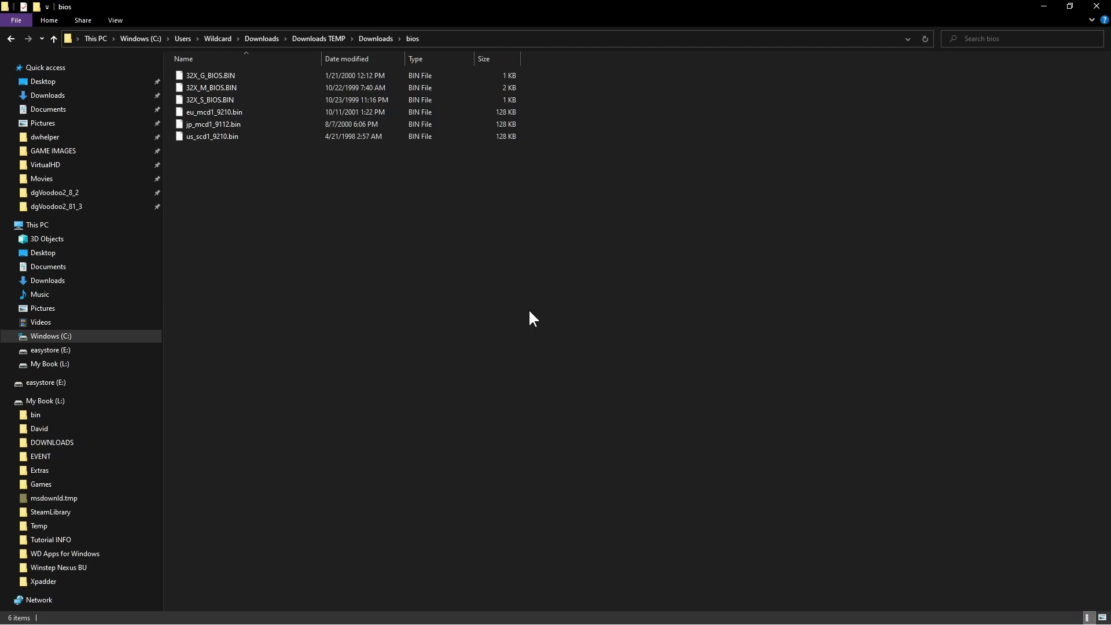
pyautogui.click(11, 38)
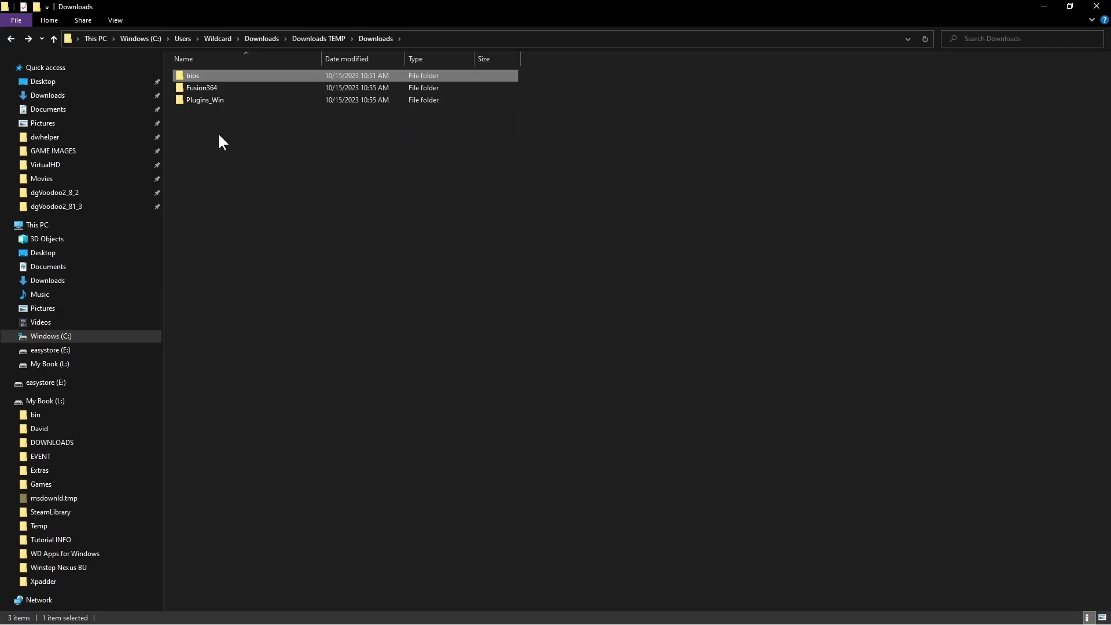
# Confirm Plugins_Win is empty, delete it, and open the Fusion364 folder.
pyautogui.click(214, 99)
pyautogui.doubleClick(213, 99)
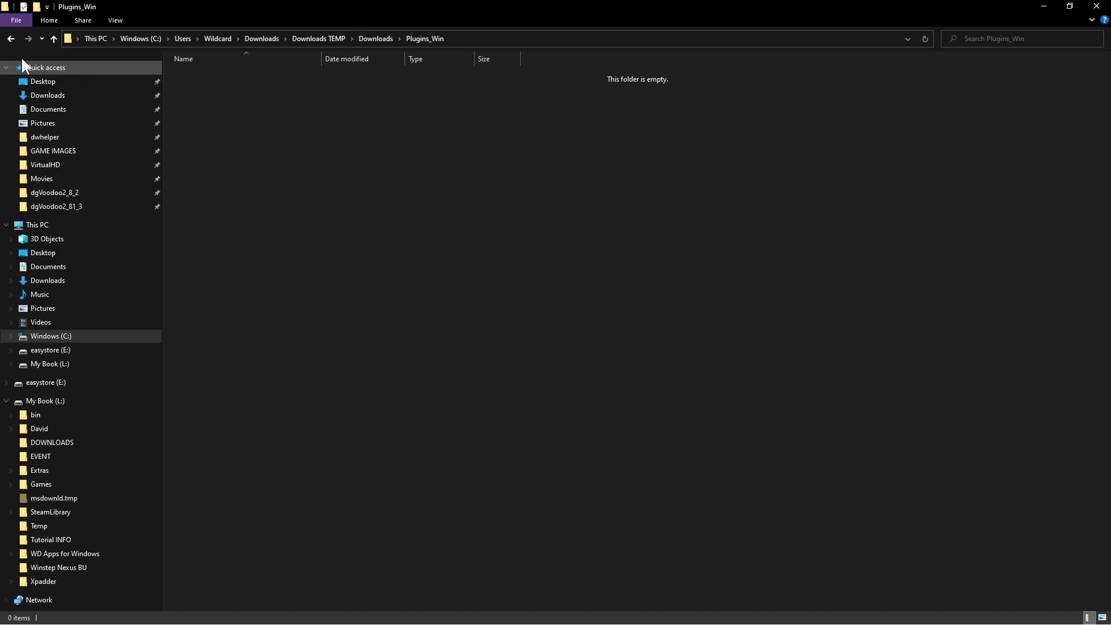
pyautogui.click(11, 38)
pyautogui.rightClick(215, 99)
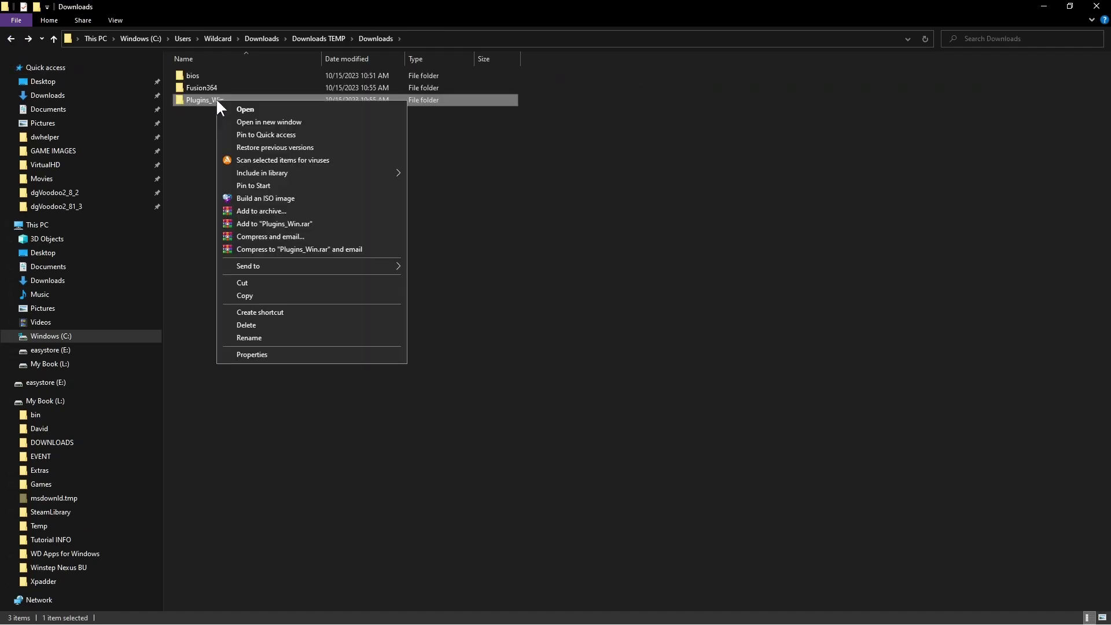
pyautogui.click(259, 324)
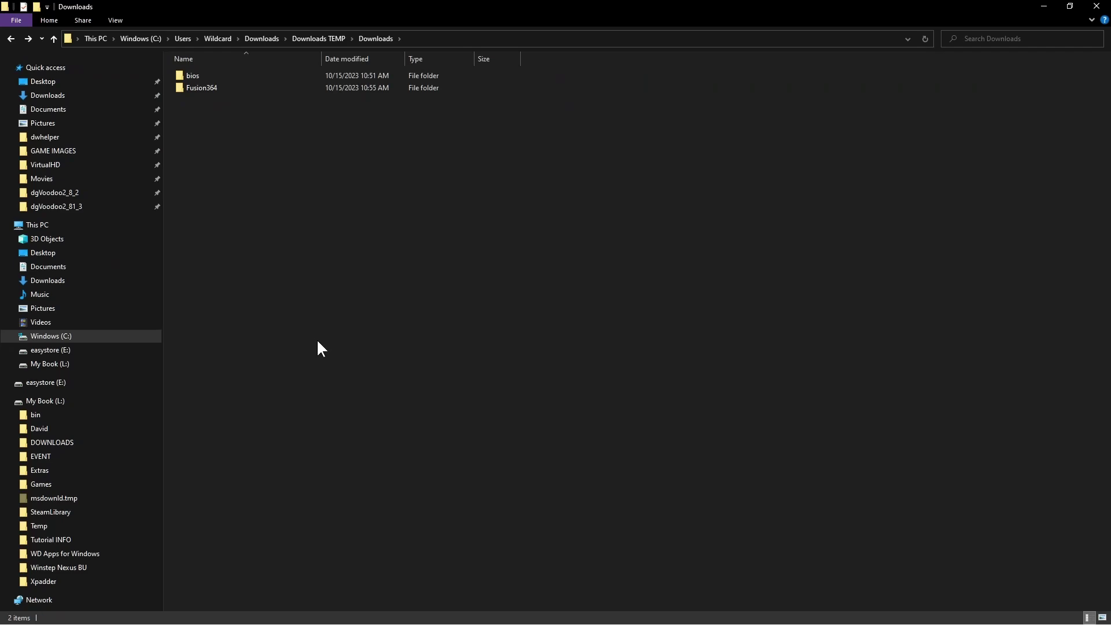
pyautogui.doubleClick(195, 86)
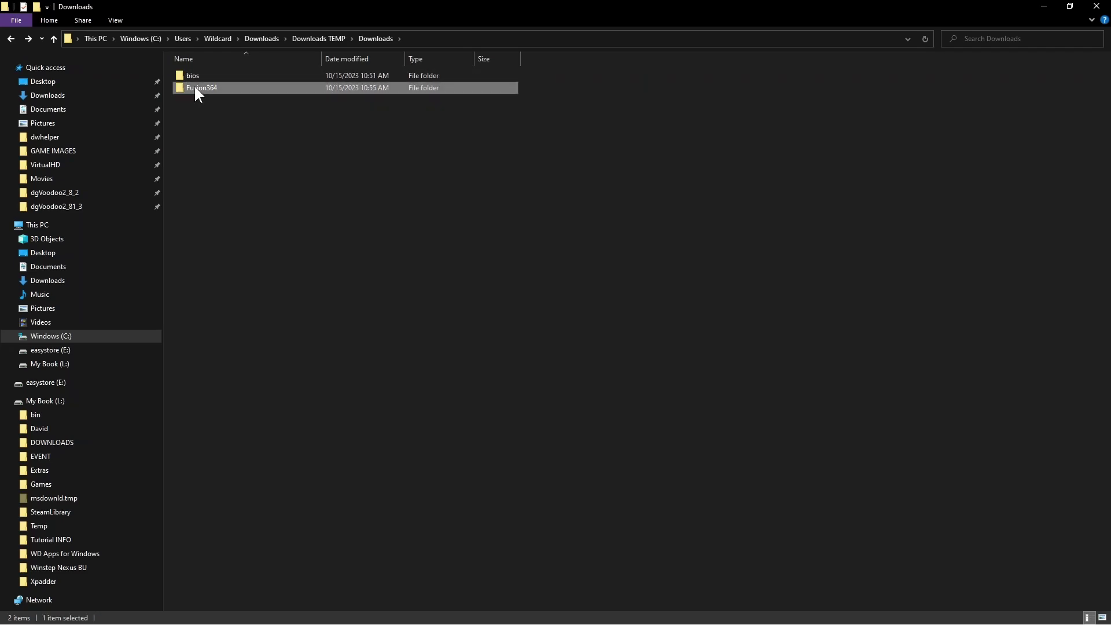
# Add a new folder named 'Roms' inside Fusion364.
pyautogui.rightClick(229, 187)
pyautogui.moveTo(267, 309)
pyautogui.click(373, 309)
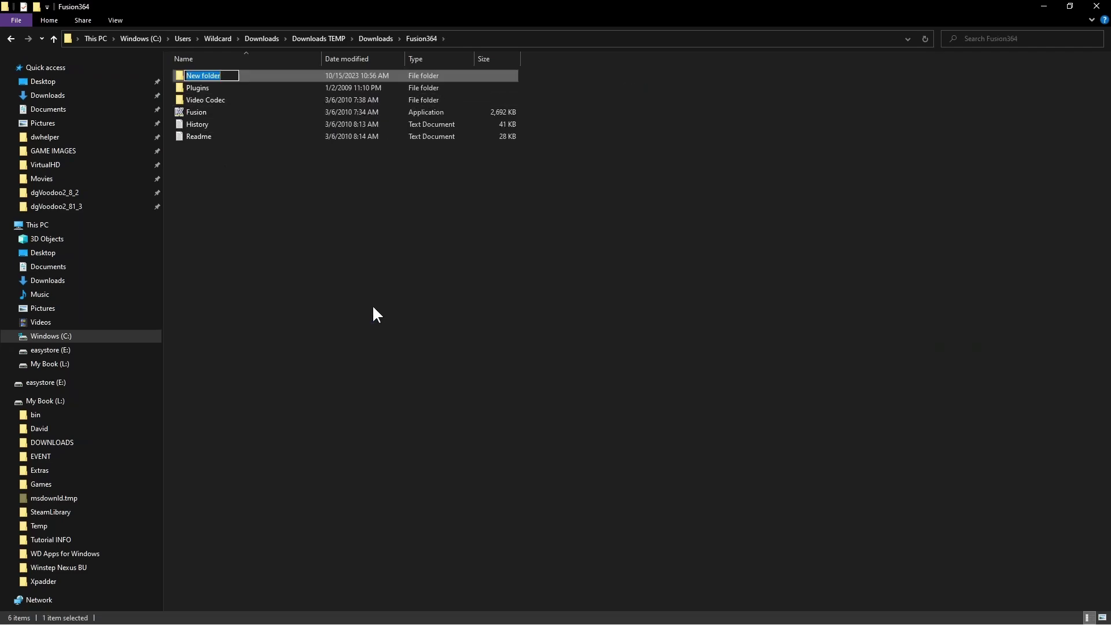
pyautogui.write('Roms')
pyautogui.click(371, 317)
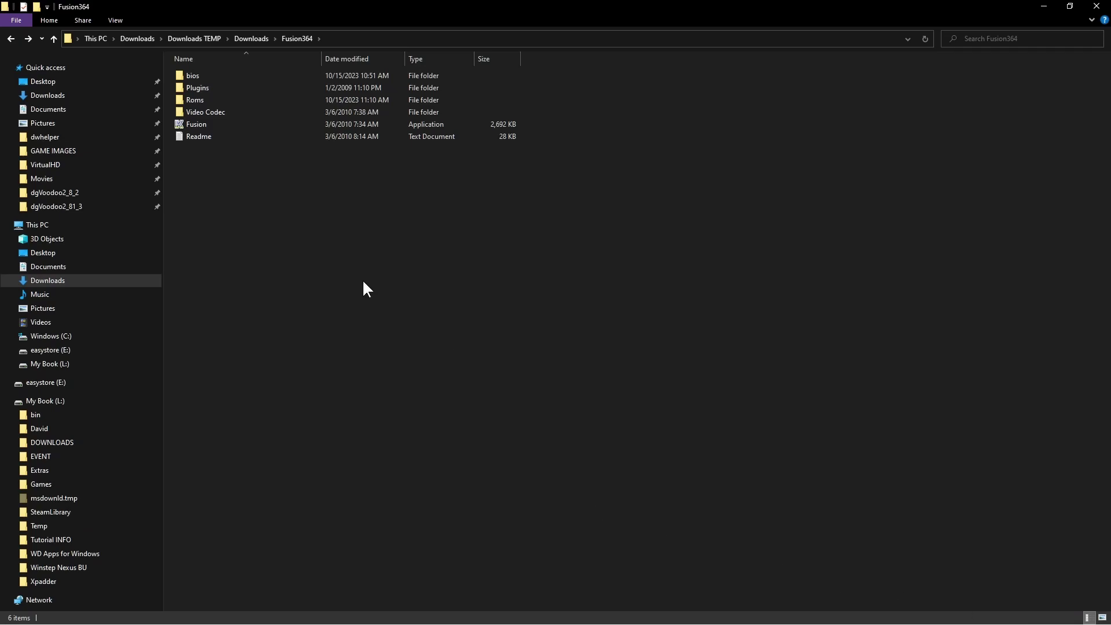
# Open Roms and view the Game Gear, Genesis & 32X, SEGA CD and Sega Master System folders.
pyautogui.doubleClick(197, 100)
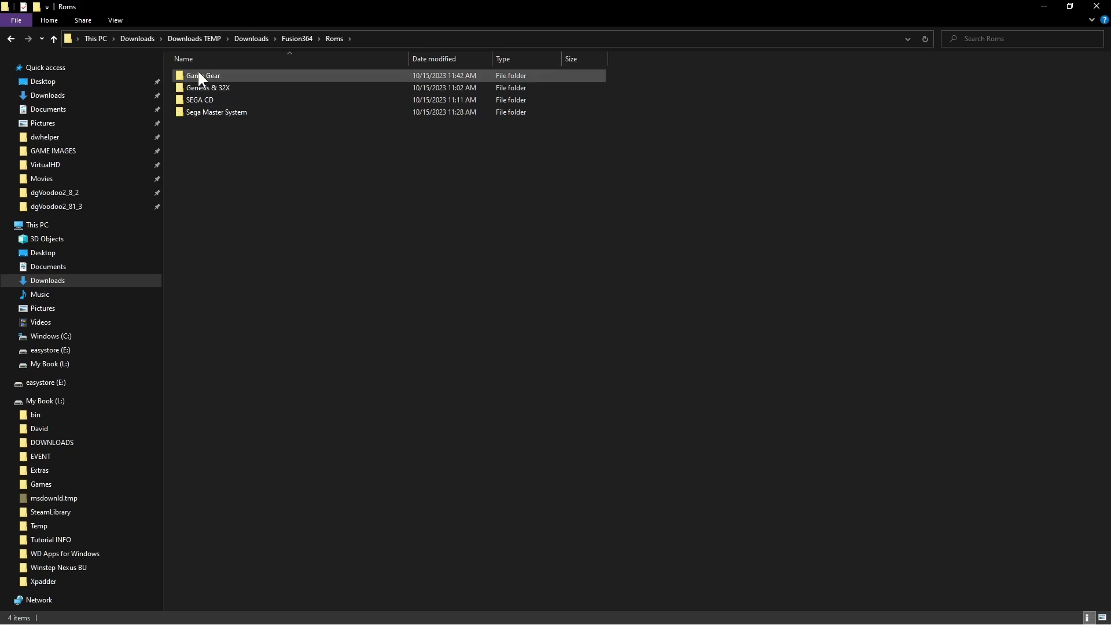
pyautogui.doubleClick(232, 75)
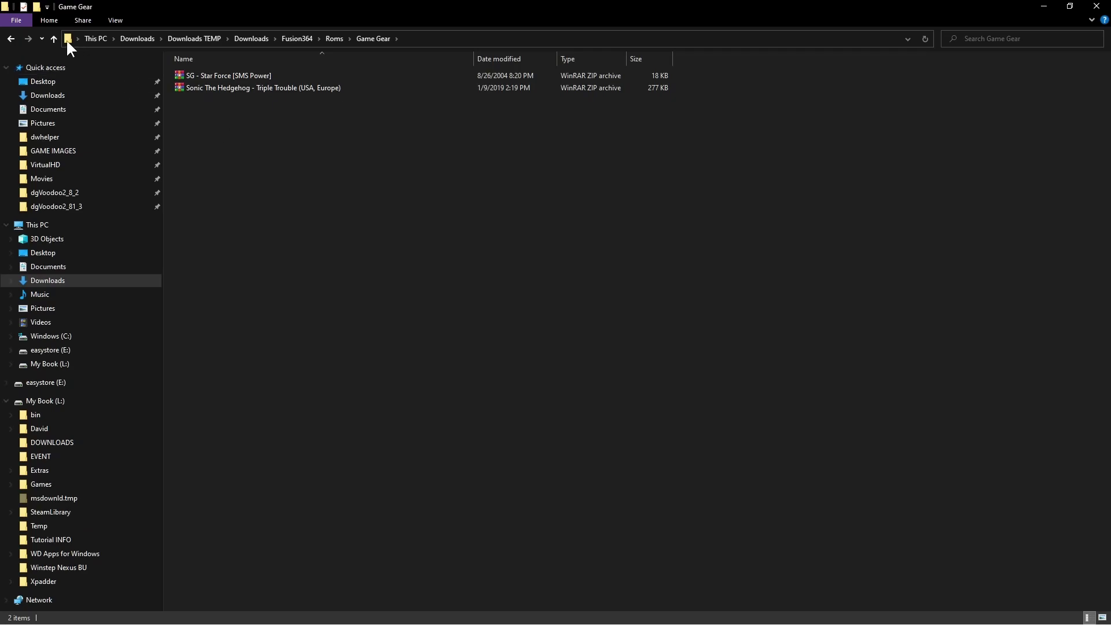
pyautogui.click(11, 38)
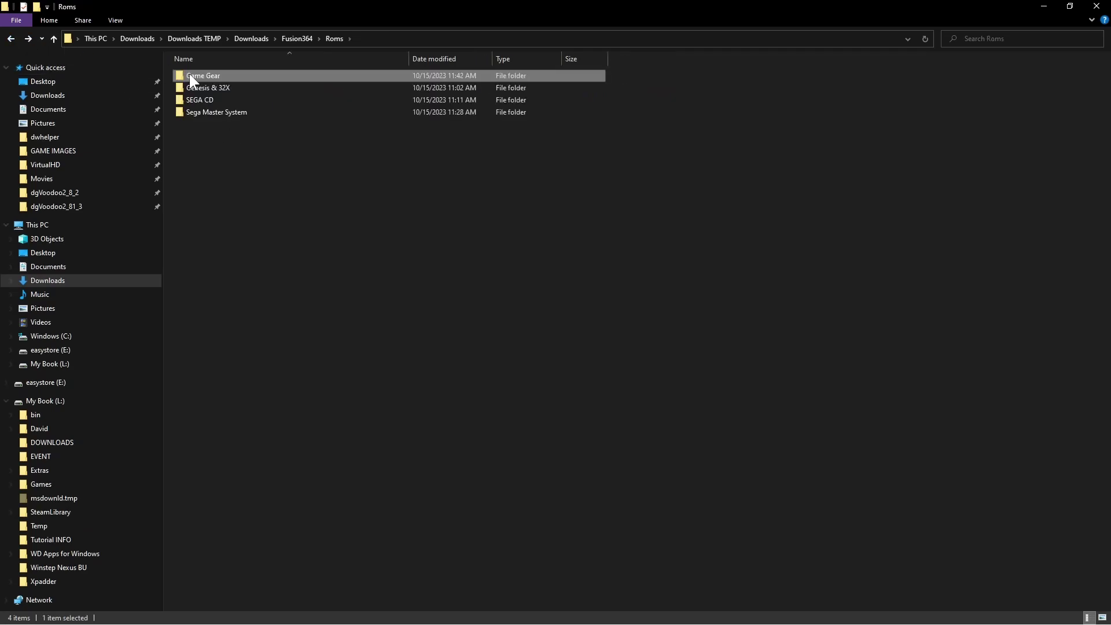
pyautogui.doubleClick(219, 87)
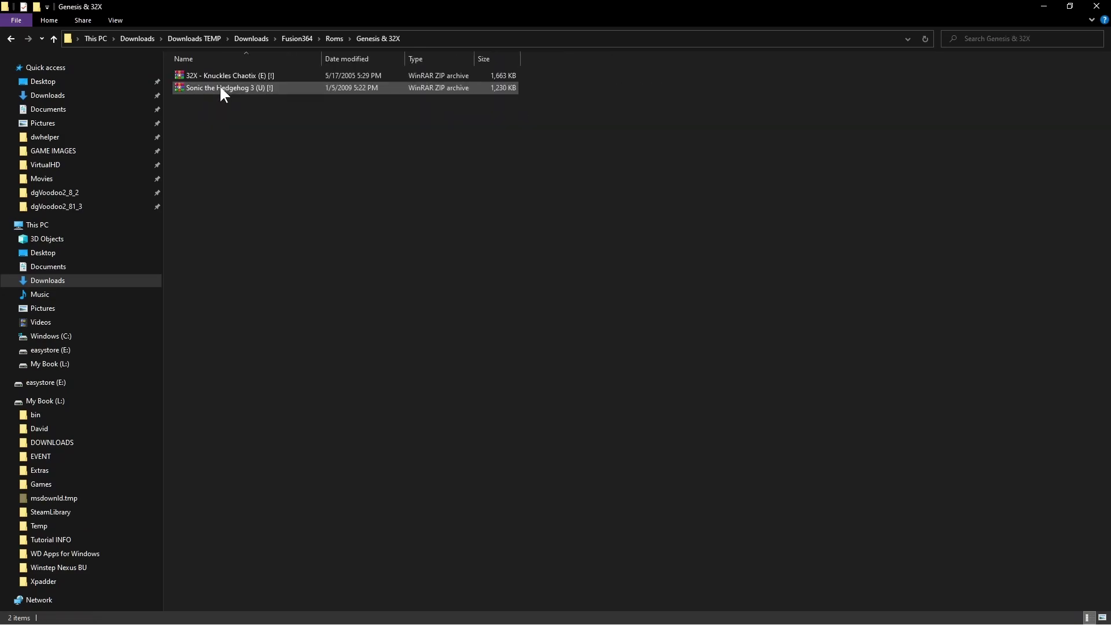
pyautogui.click(11, 40)
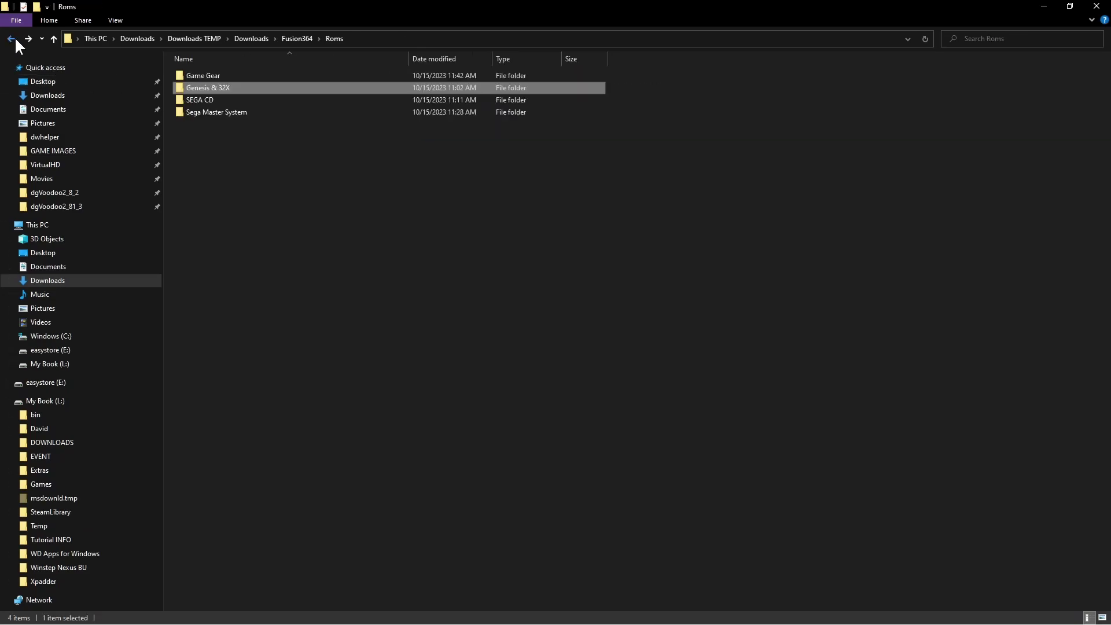
pyautogui.doubleClick(206, 99)
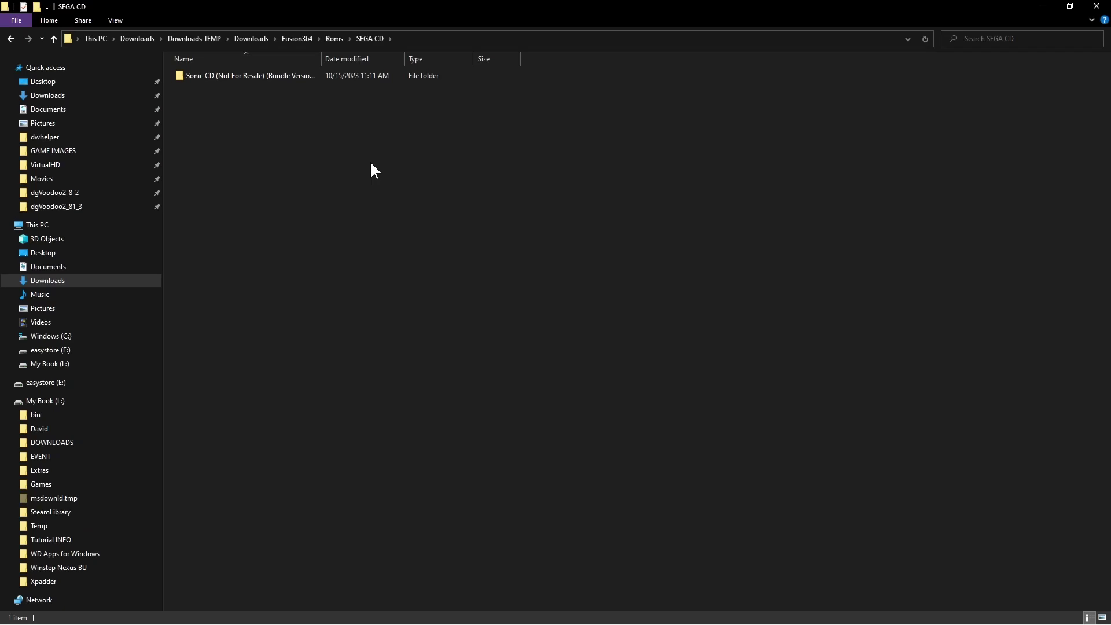
pyautogui.click(10, 38)
pyautogui.click(218, 124)
pyautogui.doubleClick(218, 112)
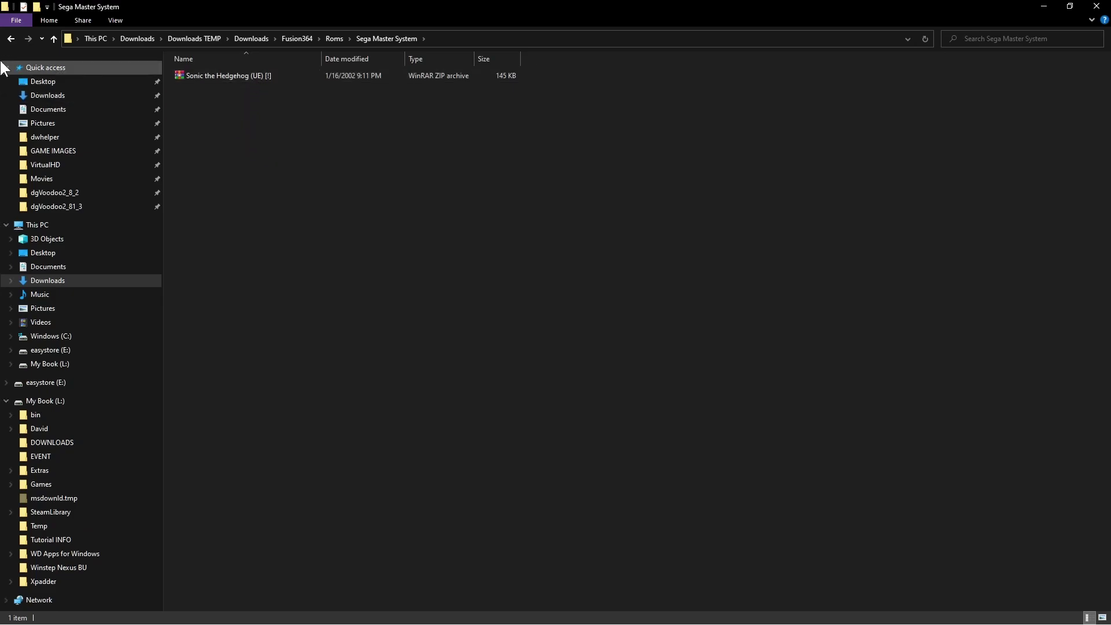
pyautogui.click(9, 39)
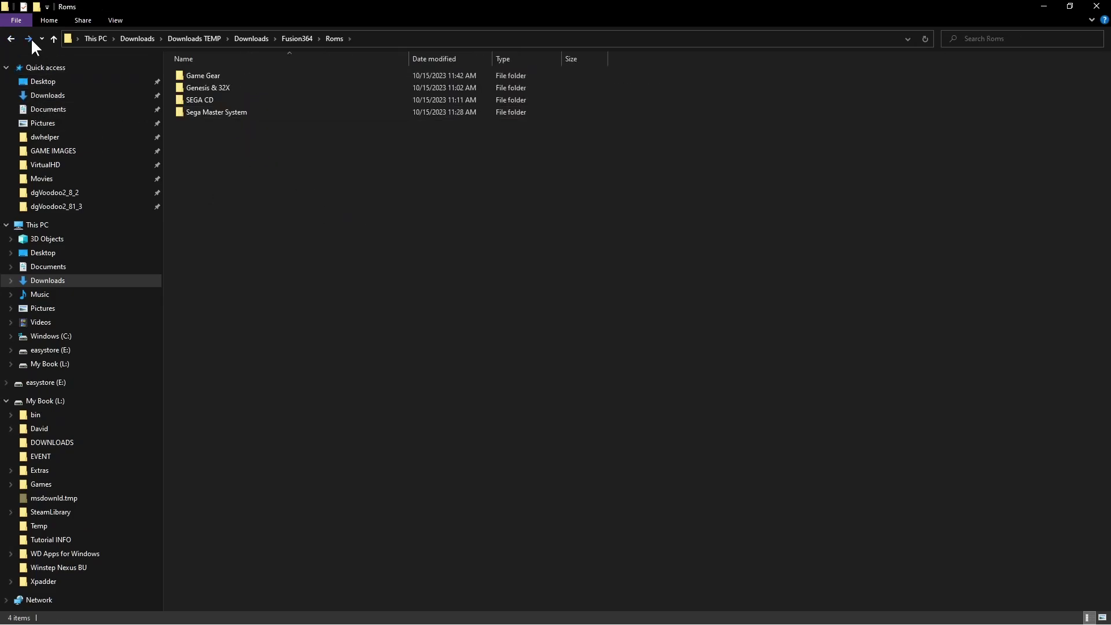